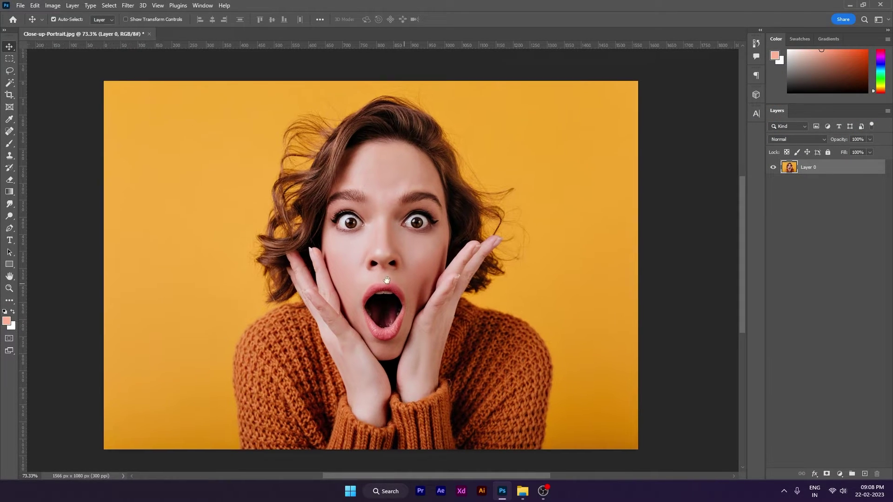
- Duplicate the portrait Layer 0 into Layer 0 copy
drag(386, 279, 373, 277)
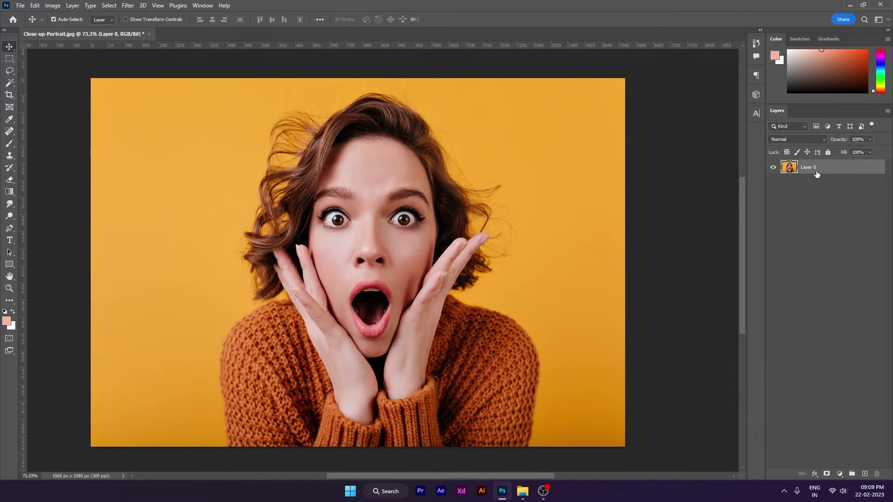
drag(510, 239, 534, 234)
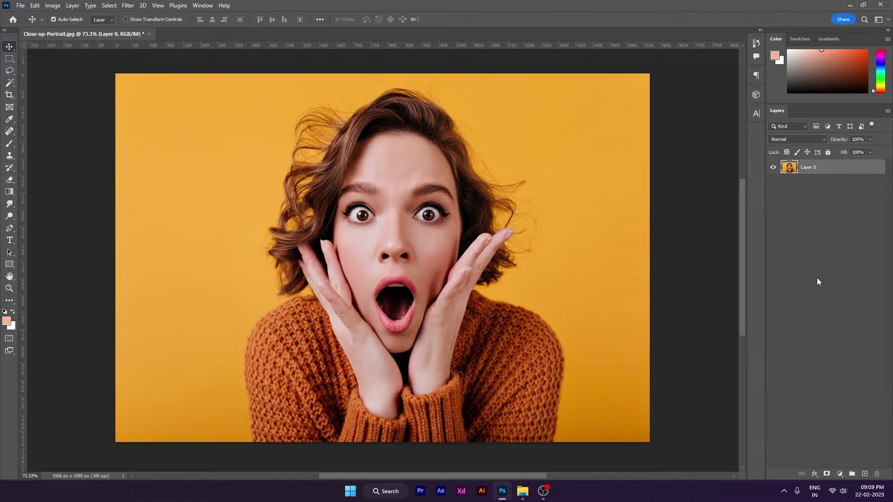
drag(814, 180, 864, 474)
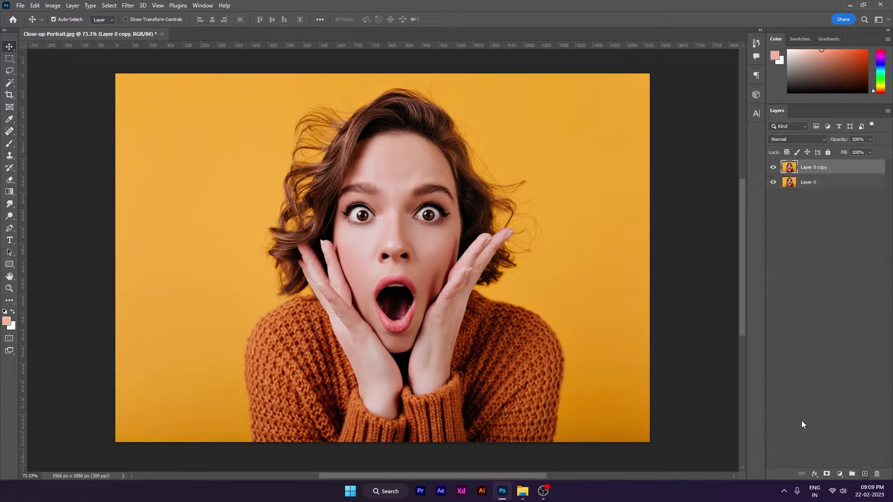
drag(534, 302, 512, 302)
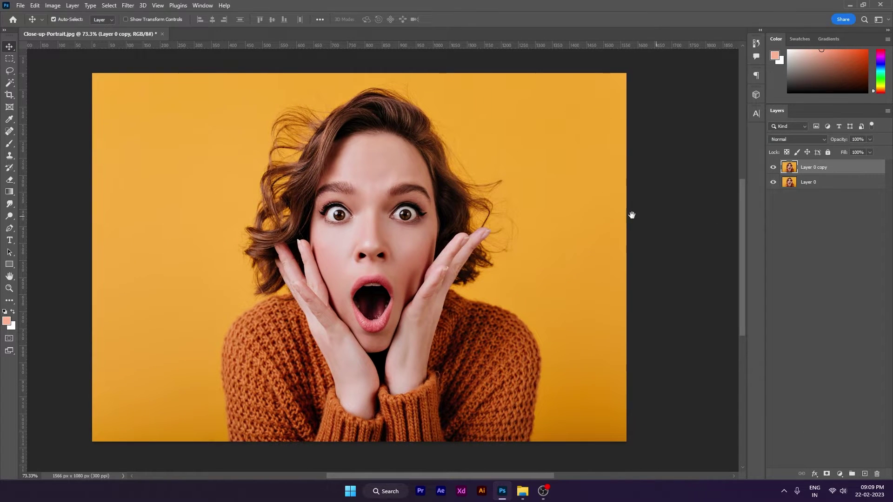
- Add an empty Layer 1 above the original portrait and hide the copy
drag(630, 214, 640, 209)
click(860, 186)
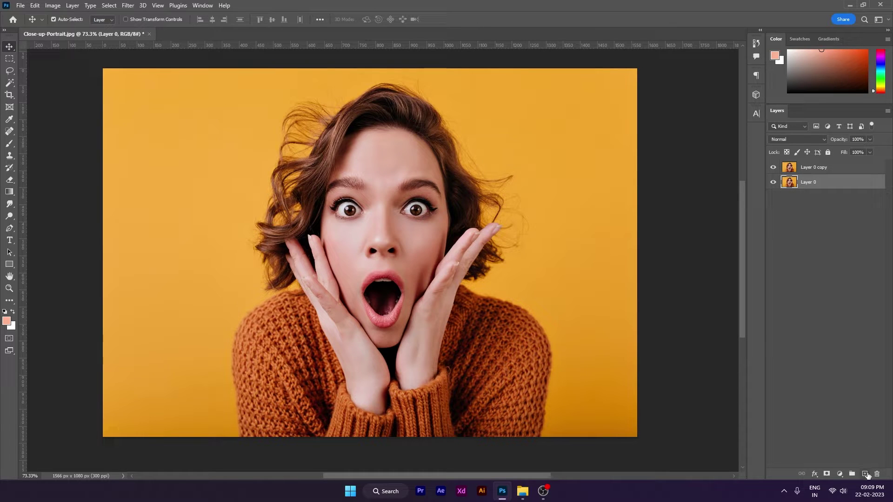
click(866, 474)
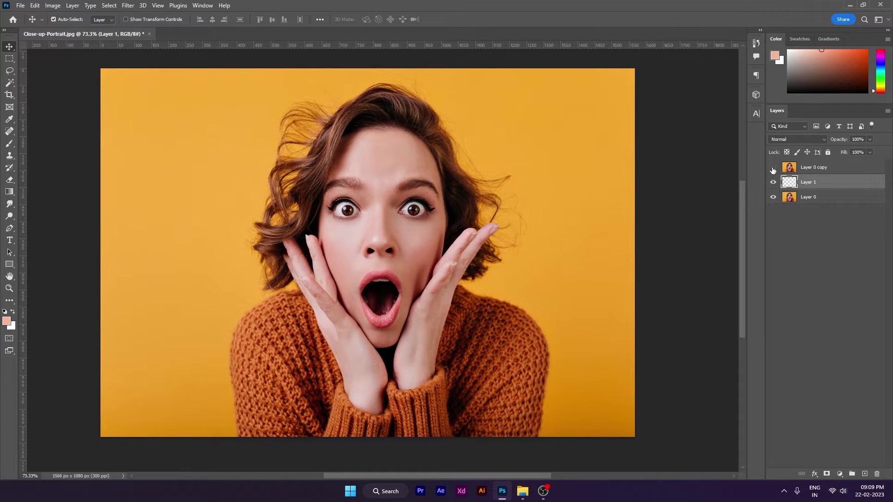
drag(498, 224, 488, 231)
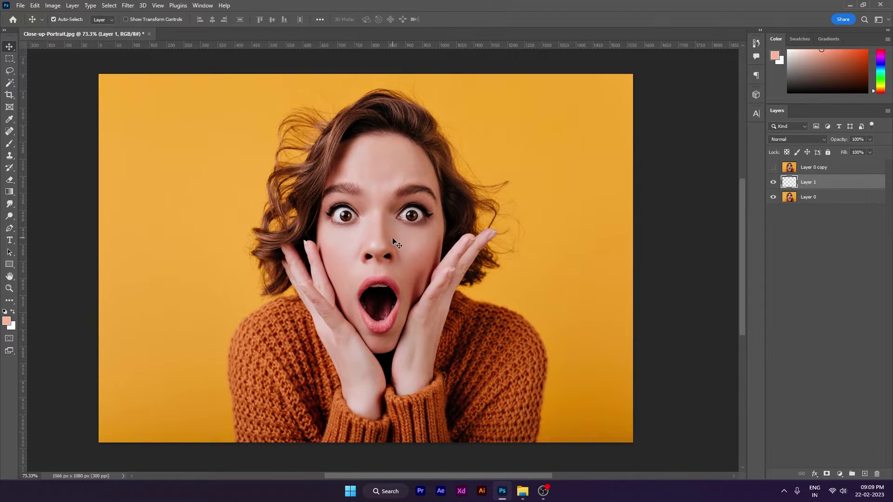
key(b)
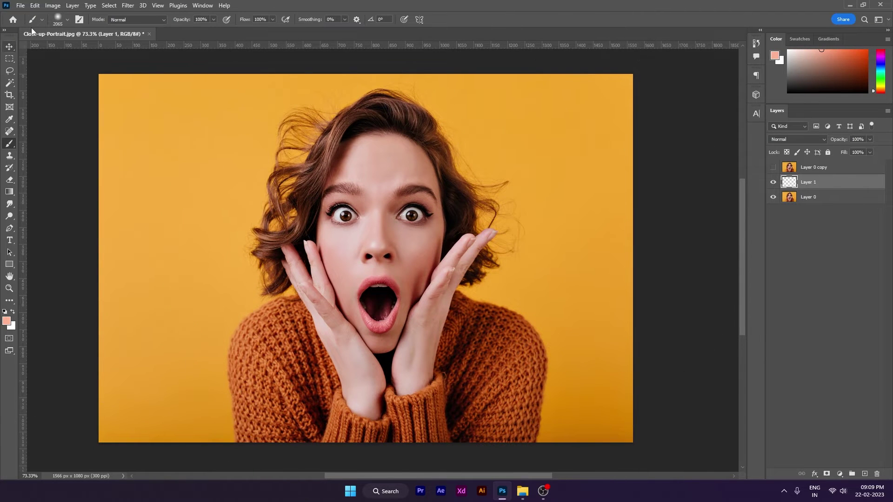
- Expand the Torn Paper Brushes set among the brush presets and try the 01.psd brush
click(61, 22)
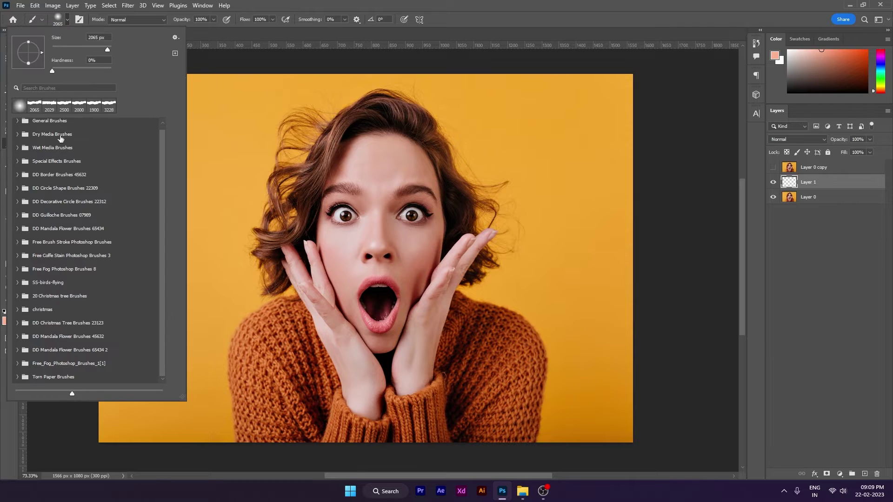
click(43, 378)
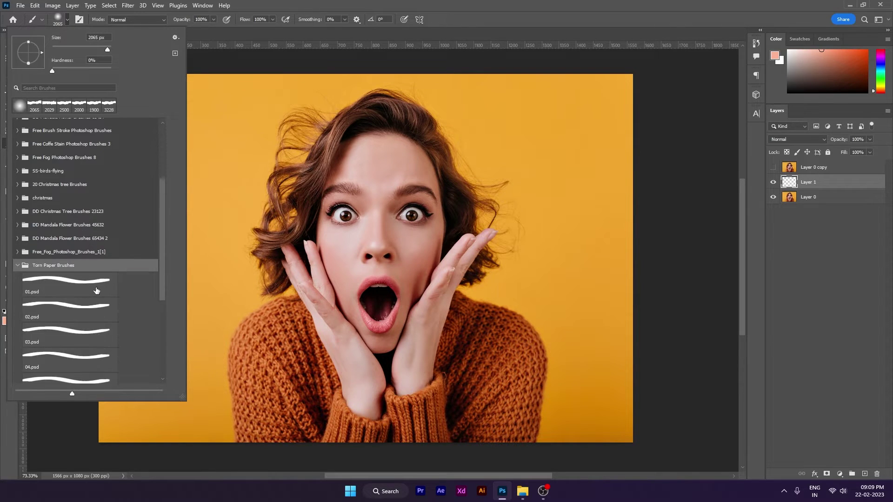
scroll(96, 291, down, 1)
scroll(127, 282, down, 1)
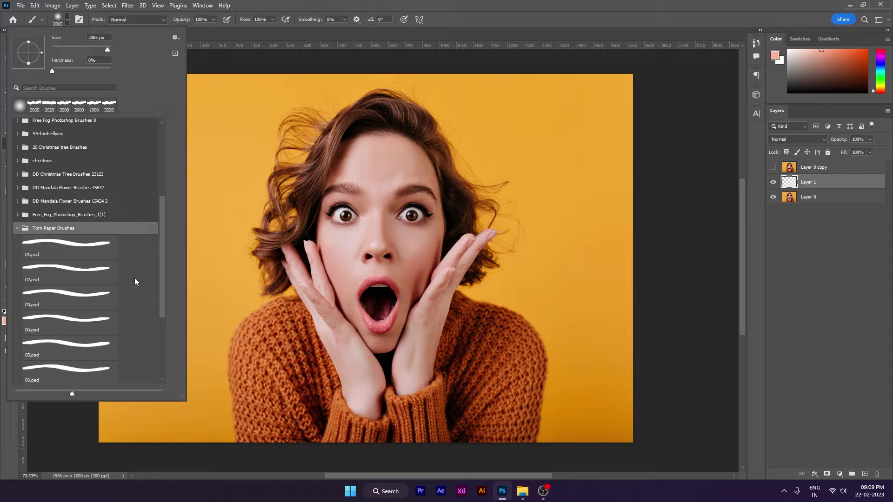
scroll(134, 278, down, 1)
click(70, 216)
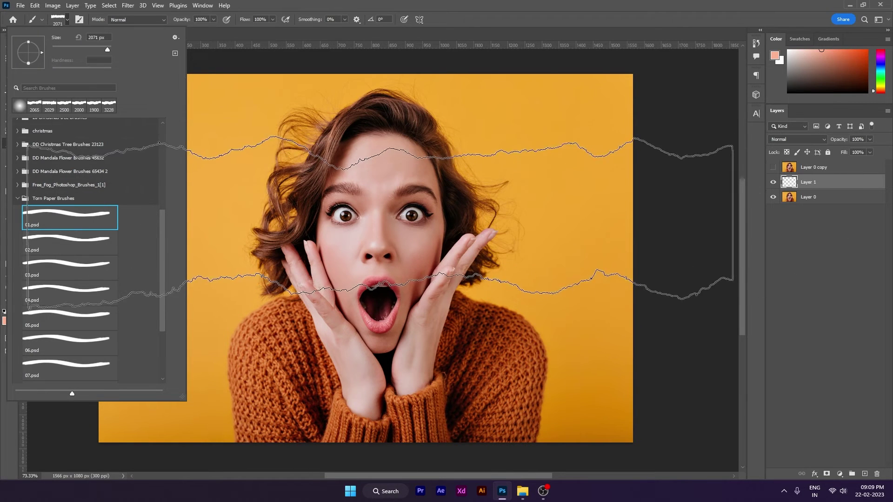
- Compare torn-paper brushes 02–05 and settle on the 06.psd brush (2065 px)
click(70, 242)
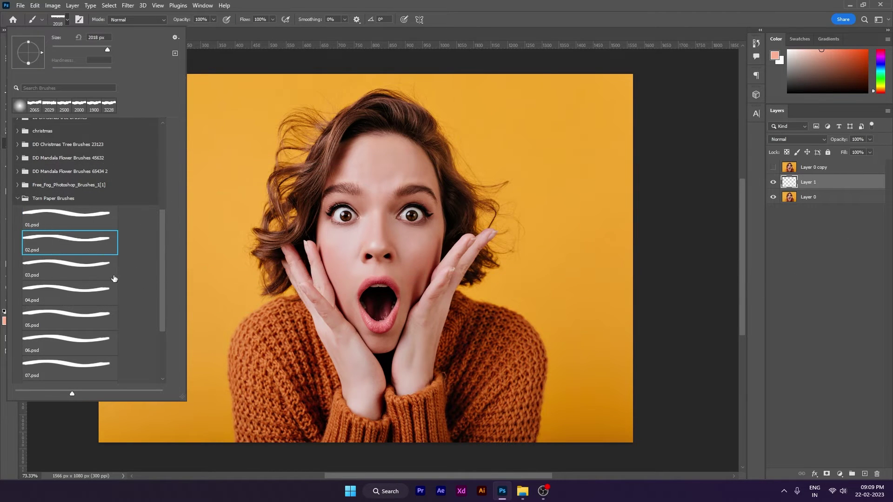
click(70, 267)
click(90, 297)
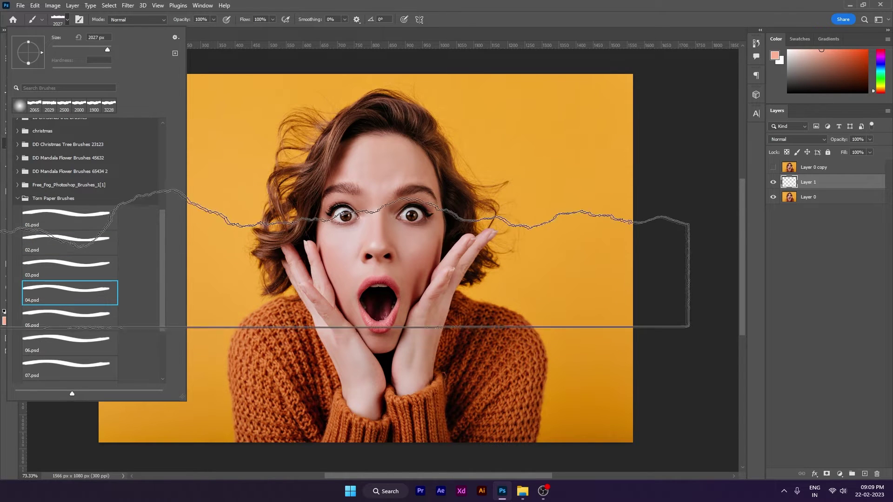
click(74, 323)
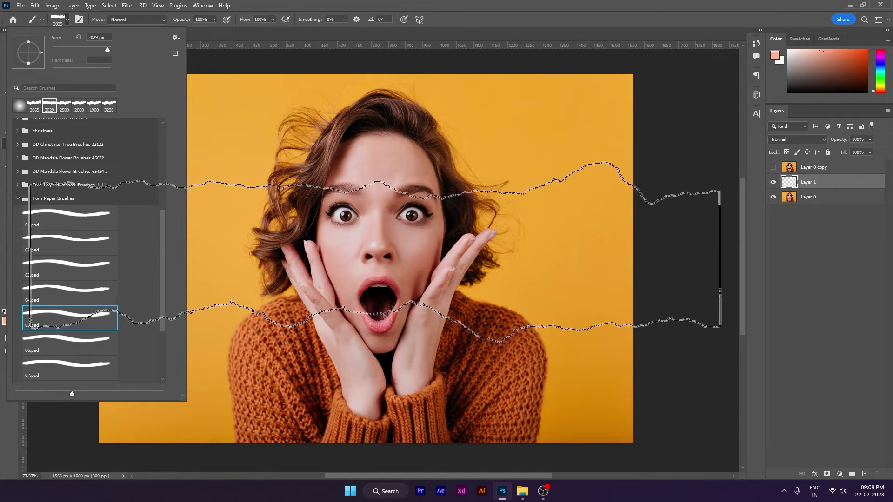
scroll(88, 303, down, 1)
click(93, 324)
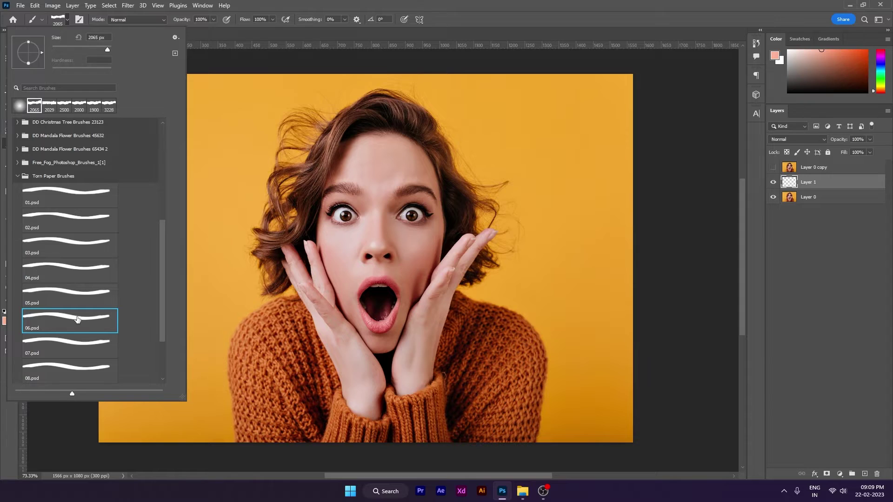
click(68, 25)
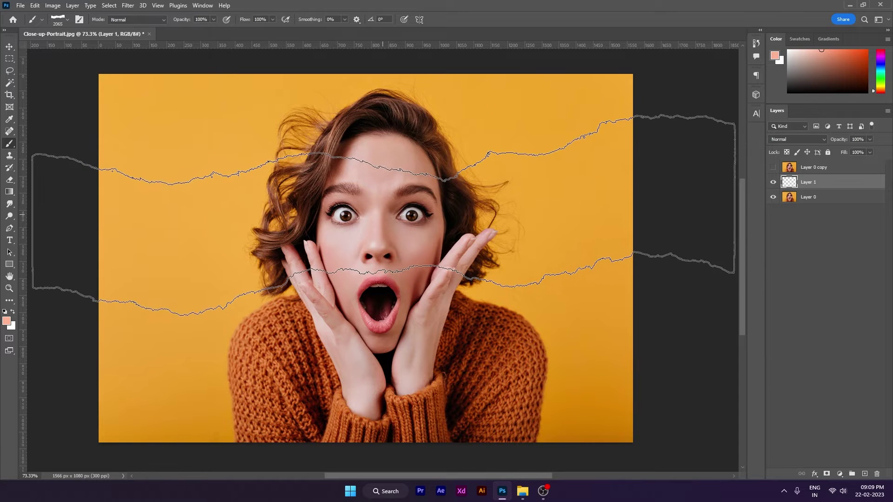
click(7, 321)
- Set the foreground to white (ffffff) and stamp a torn strip across her face on Layer 1
drag(325, 160, 311, 145)
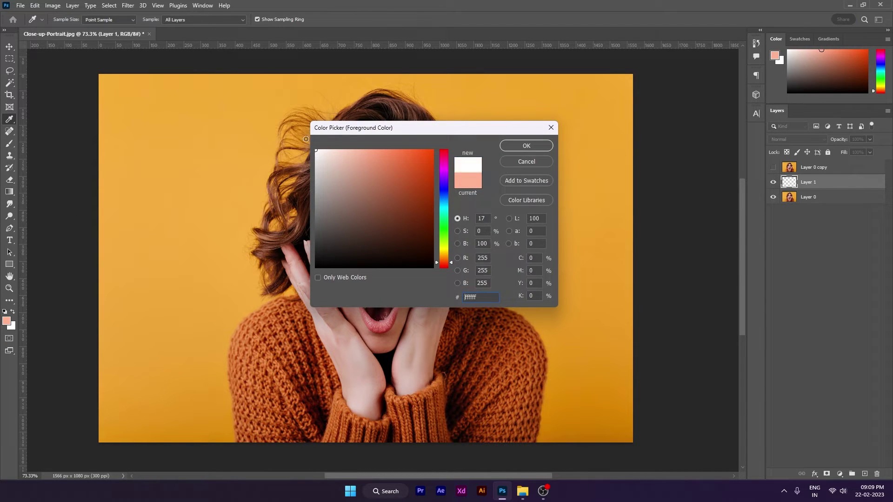
click(508, 147)
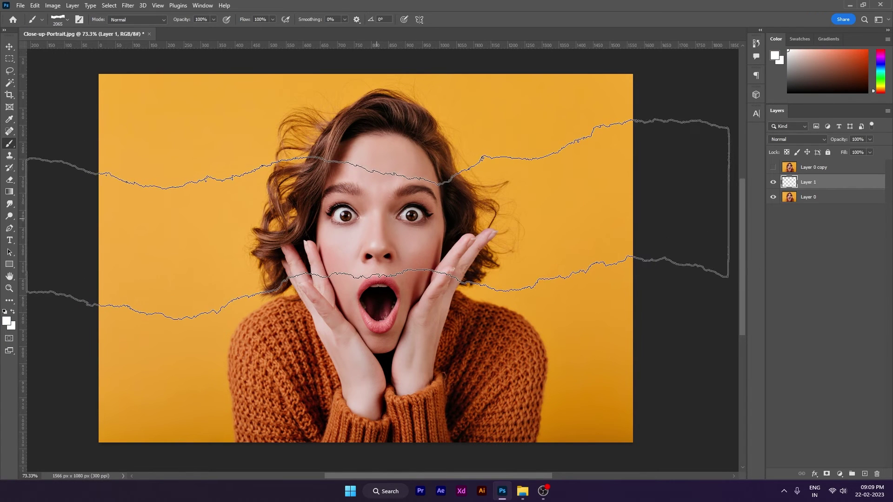
click(376, 219)
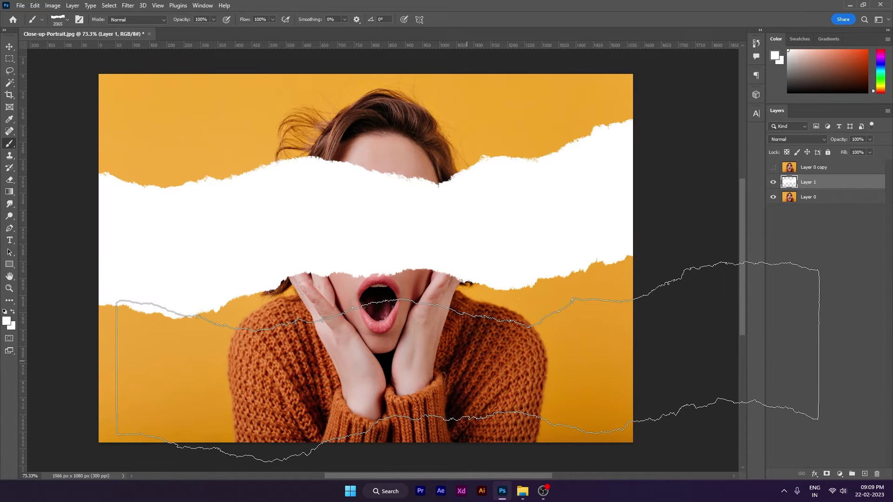
click(830, 170)
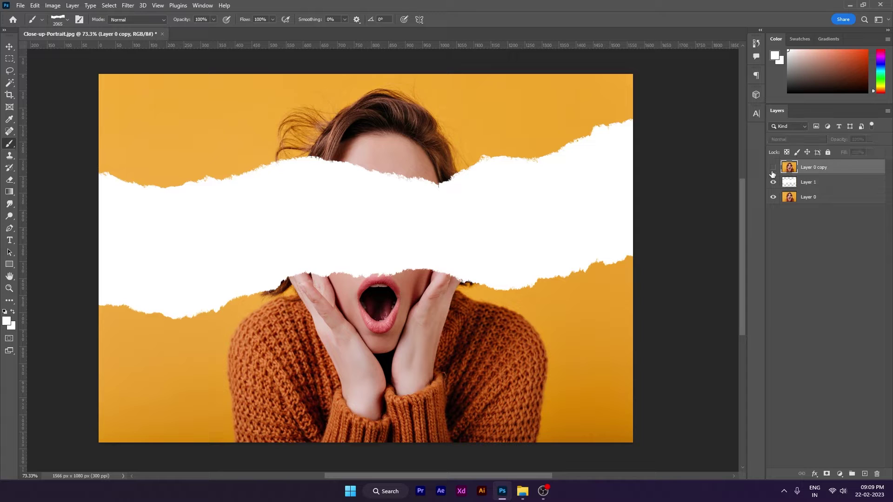
- Show Layer 0 copy, clip it to the torn strip, and apply a Black & White adjustment
click(774, 168)
right_click(814, 170)
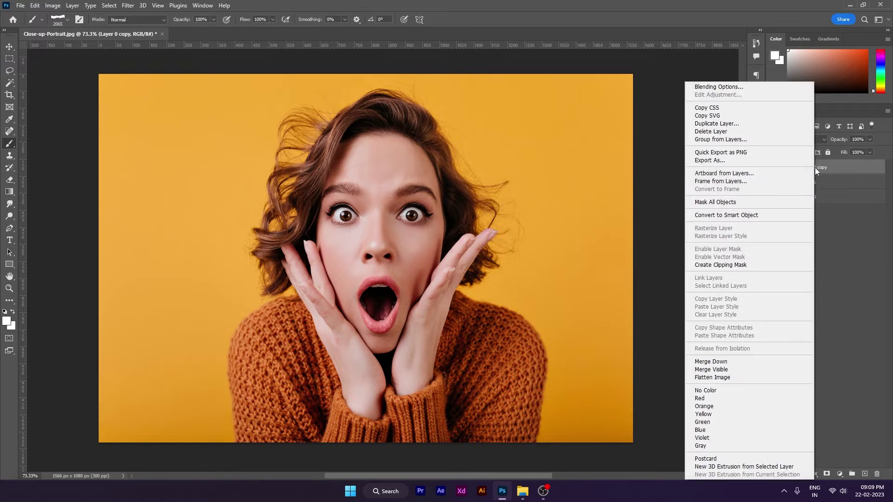
click(743, 265)
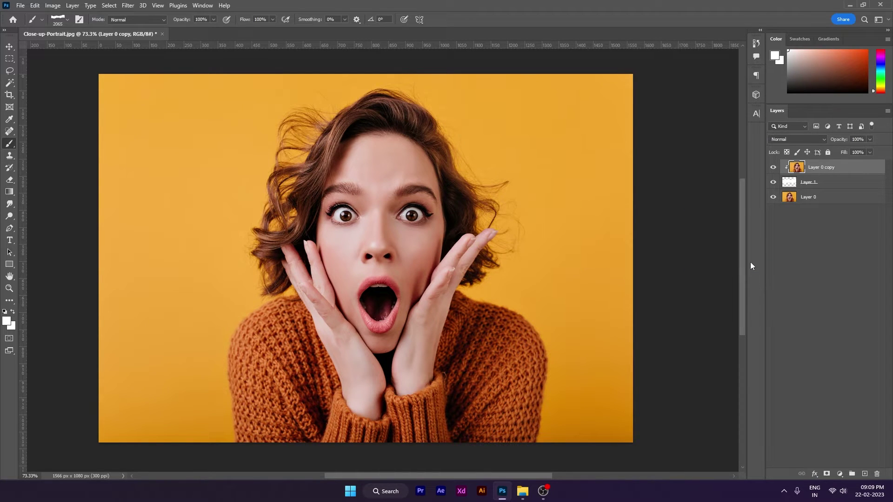
click(60, 5)
mouse_move(67, 29)
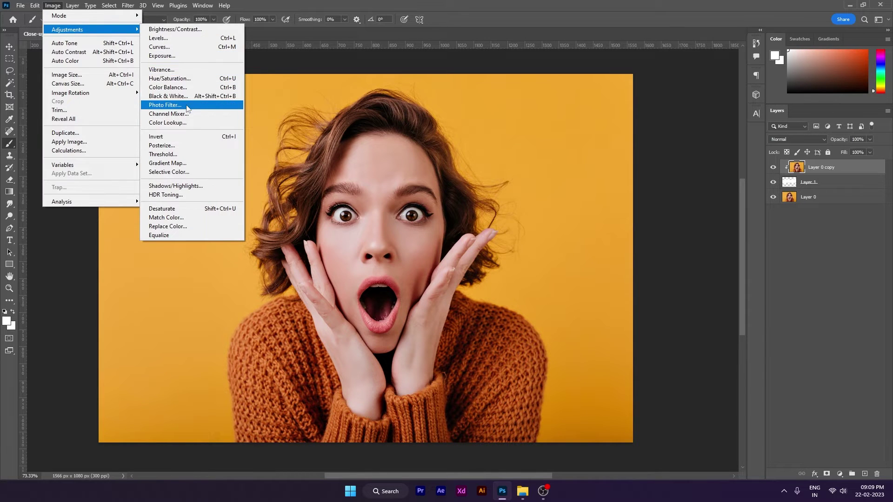
click(192, 95)
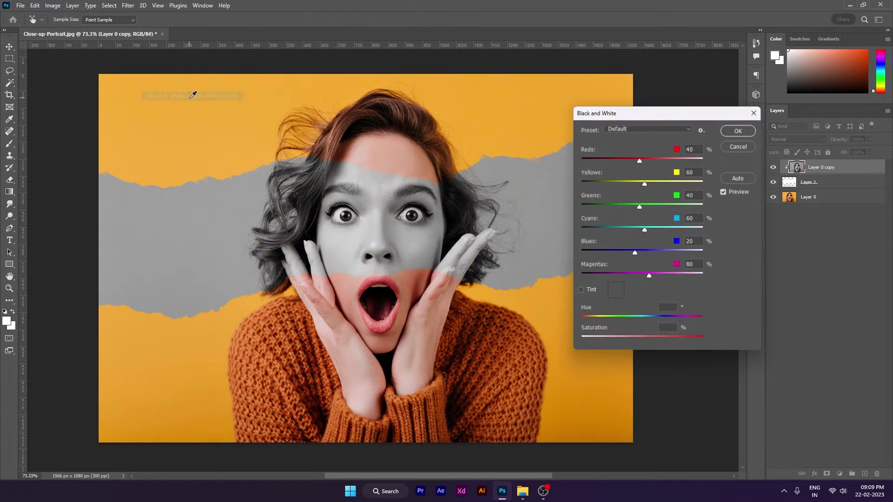
click(738, 131)
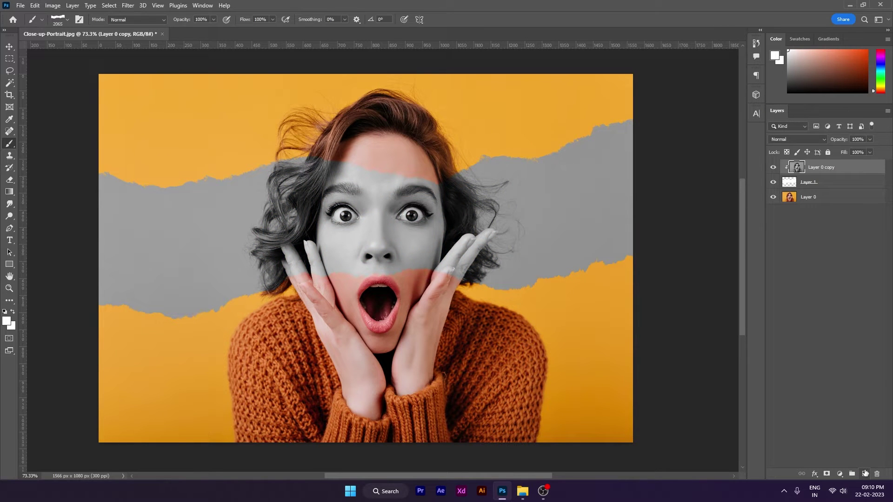
click(864, 474)
- Clip Layer 2 to the layer below and fill its torn selection with white
right_click(821, 172)
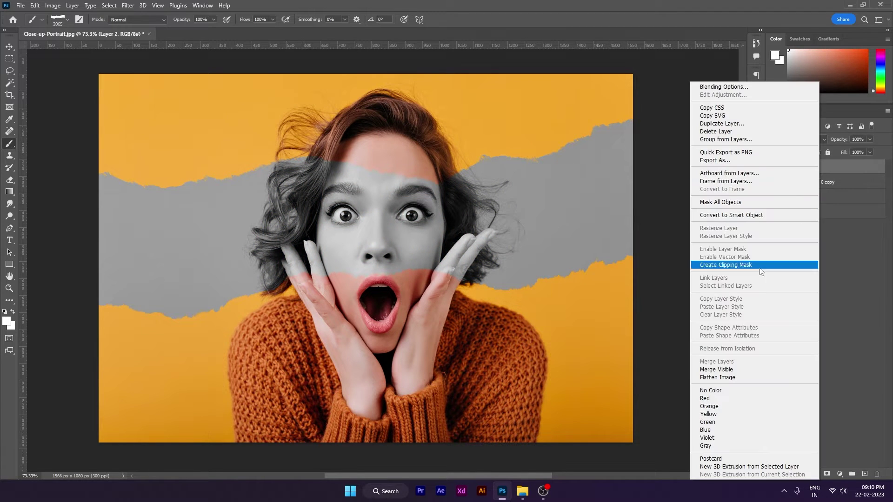
click(750, 264)
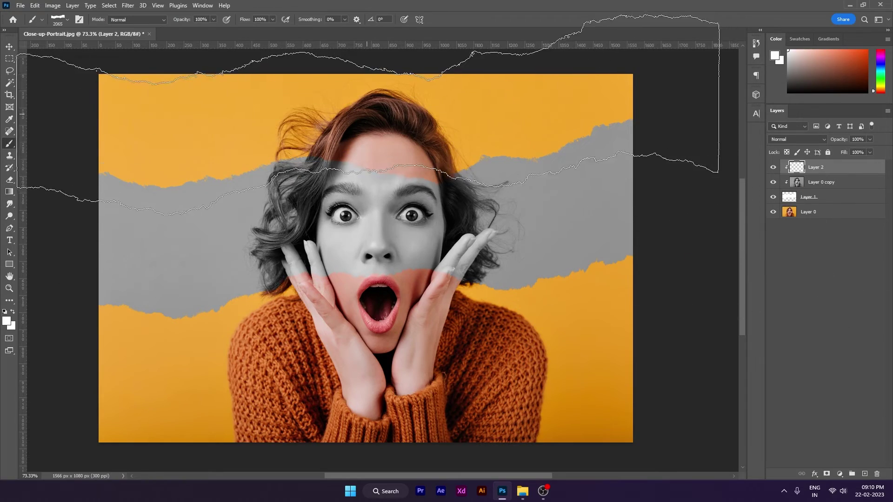
key(alt+BackSpace)
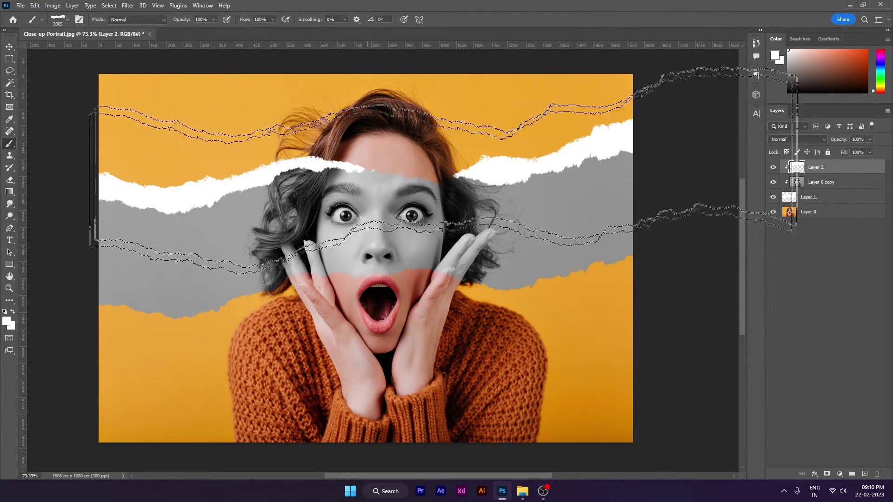
key(ctrl+d)
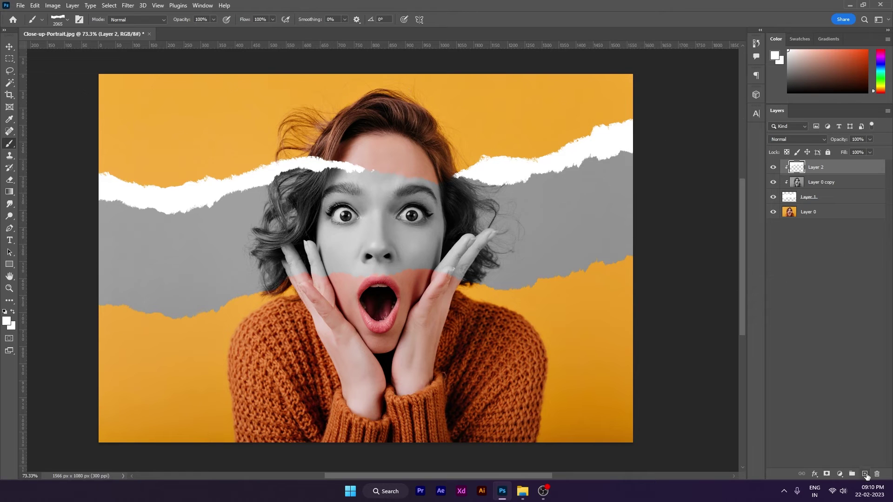
- Add a clipped Layer 3, reselect the torn edge, and fill it with white
click(864, 473)
right_click(841, 169)
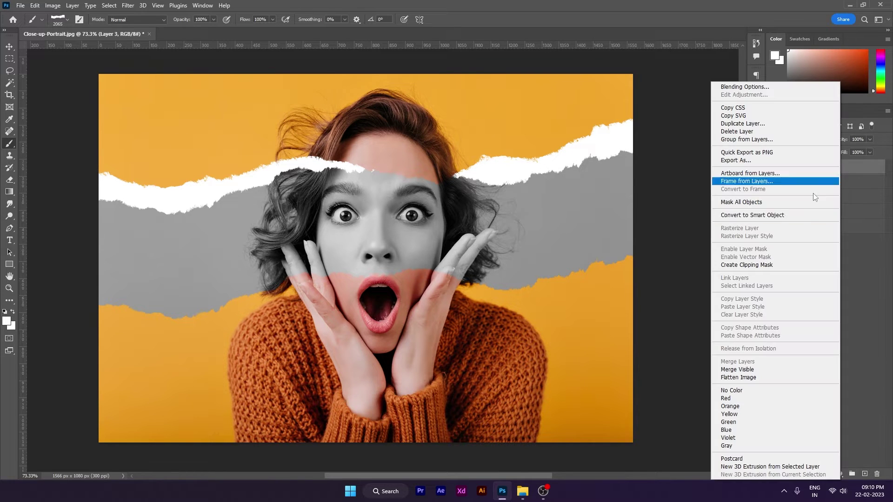
click(759, 266)
key(ctrl+shift+d)
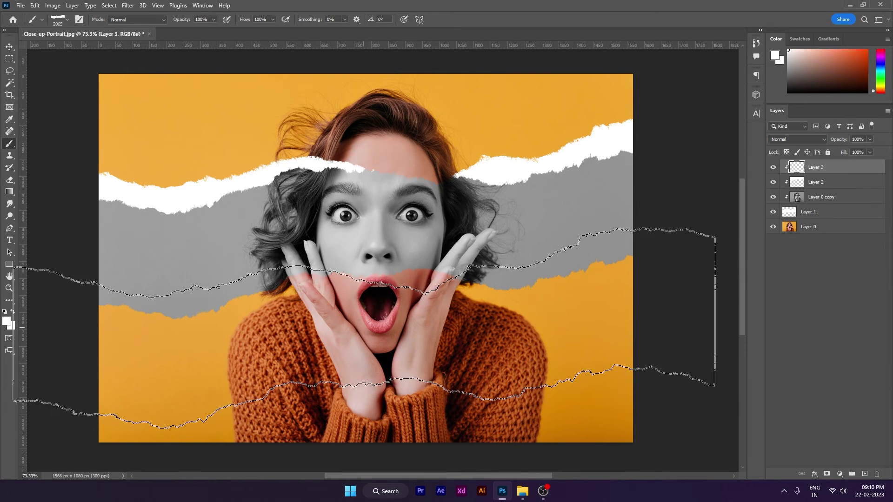
key(alt+BackSpace)
key(ctrl+d)
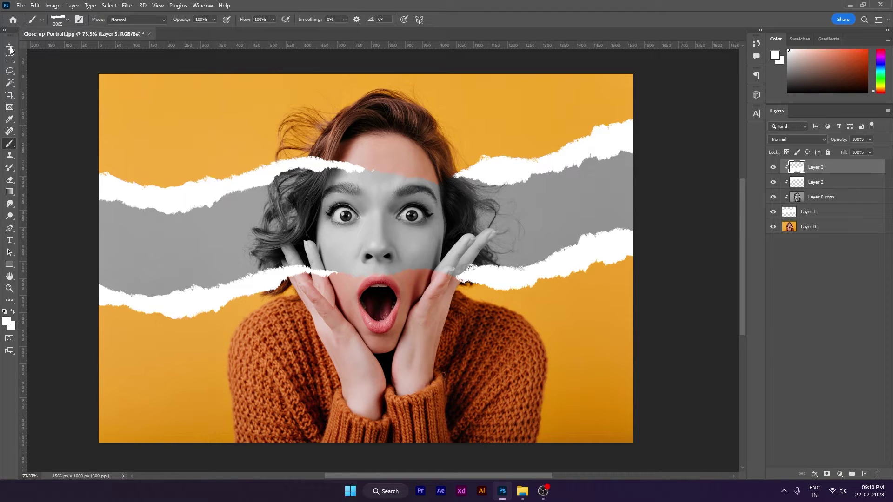
click(10, 48)
- Enlarge, tilt and nudge the lower torn strip on Layer 3
key(ctrl+t)
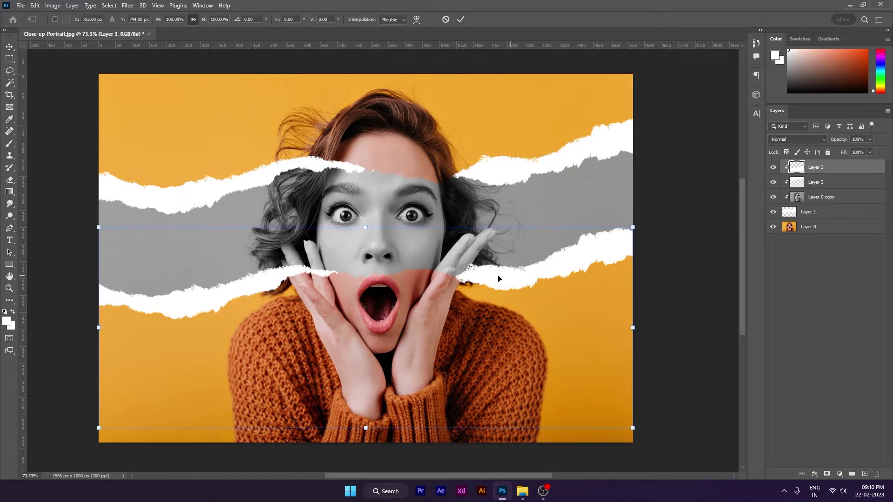
alt+scroll(479, 274, down, 1)
mouse_move(622, 230)
mouse_down()
mouse_move(639, 219)
mouse_move(693, 235)
mouse_up()
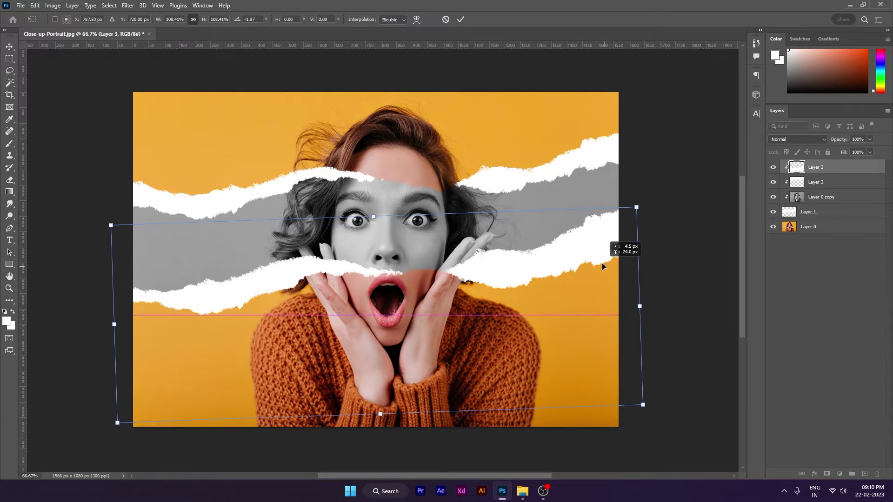
drag(604, 269, 611, 275)
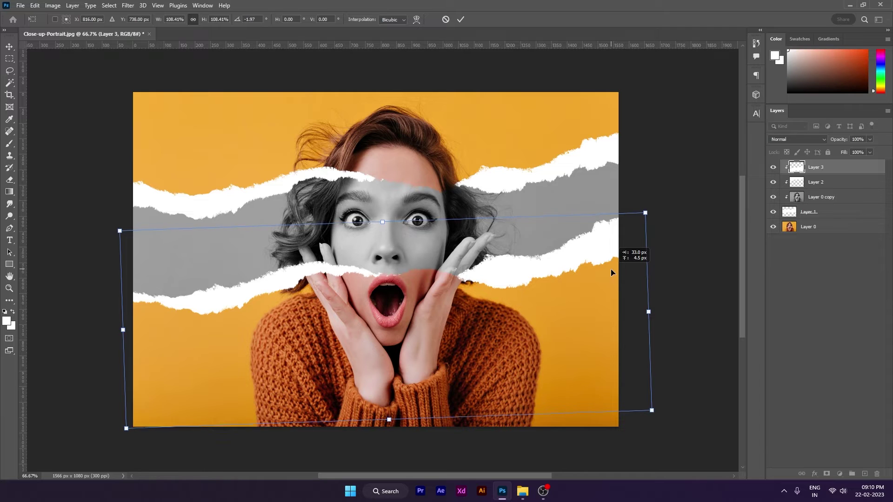
key(Return)
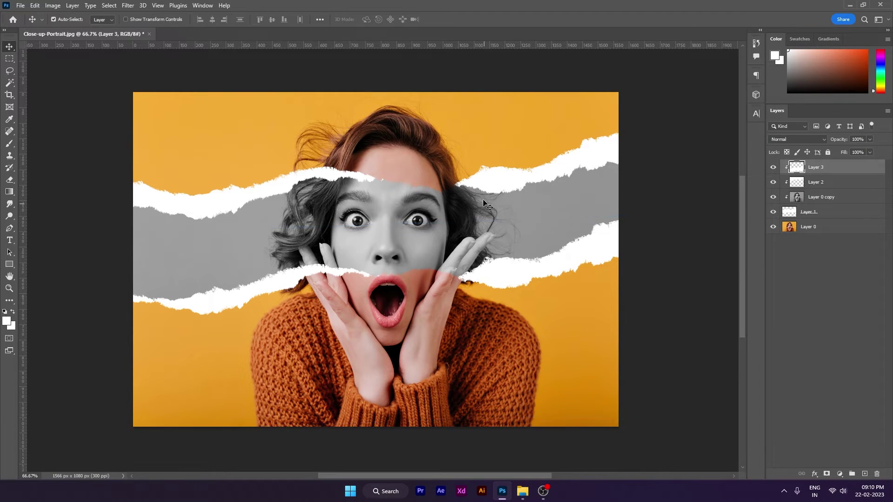
scroll(485, 193, up, 1)
- Scale, tilt and reposition the upper torn strip on Layer 2 past the image edges
ctrl+click(507, 186)
key(ctrl+t)
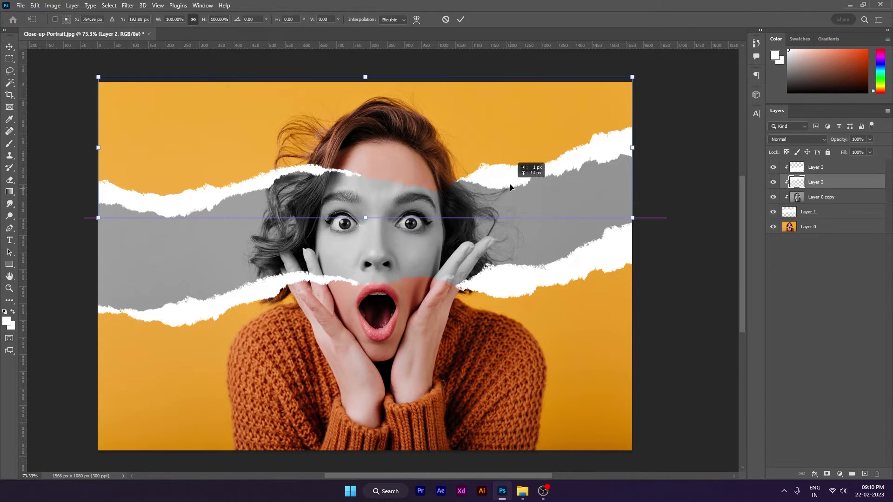
drag(512, 187, 514, 183)
drag(635, 217, 670, 222)
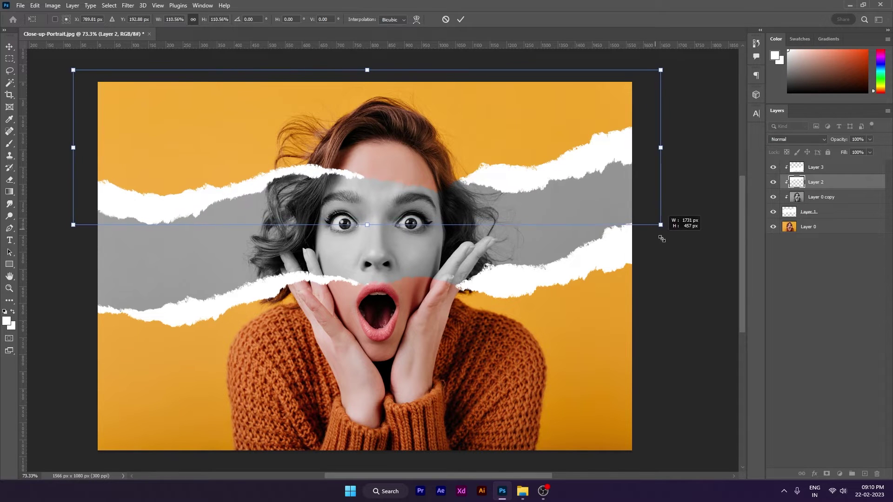
drag(702, 272, 722, 259)
drag(475, 211, 484, 205)
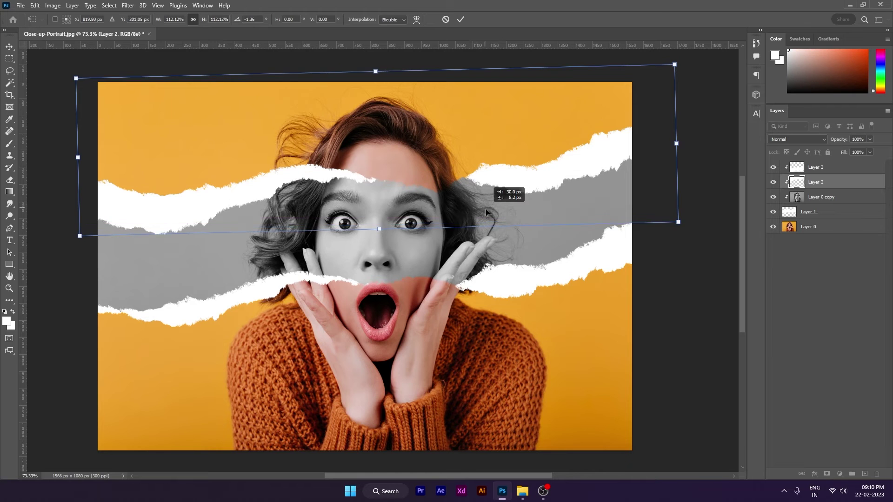
drag(653, 238, 655, 250)
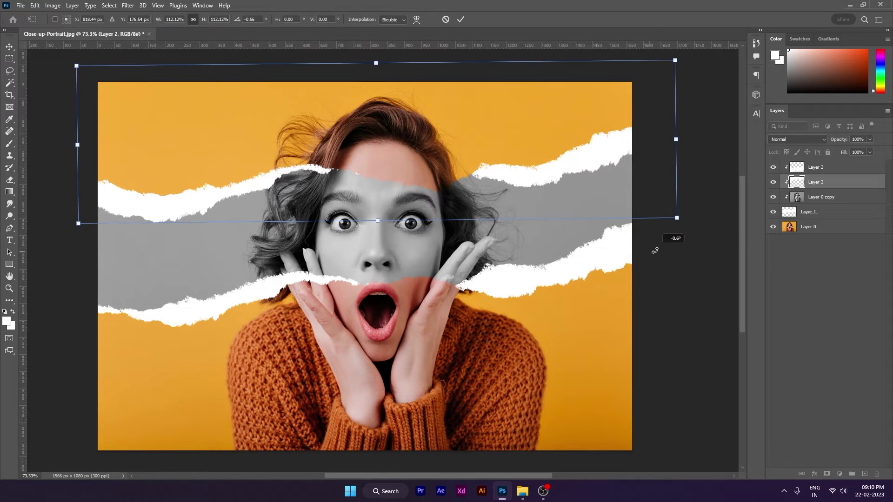
key(Return)
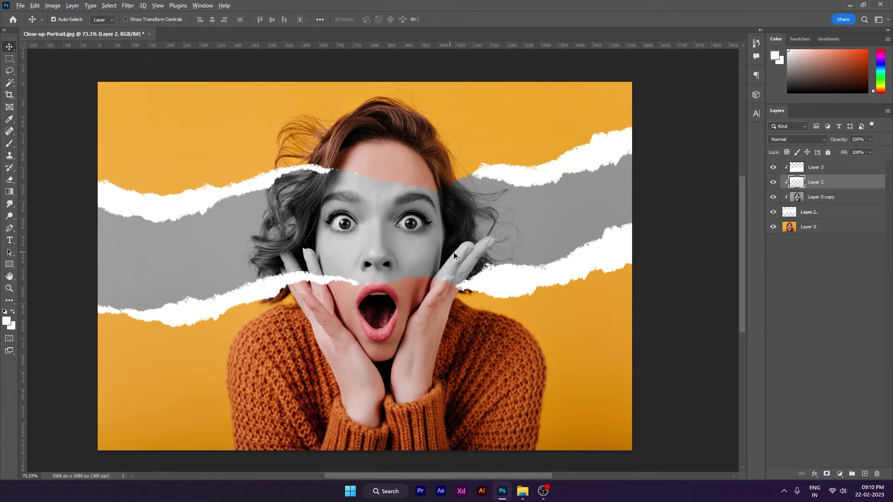
scroll(525, 277, down, 1)
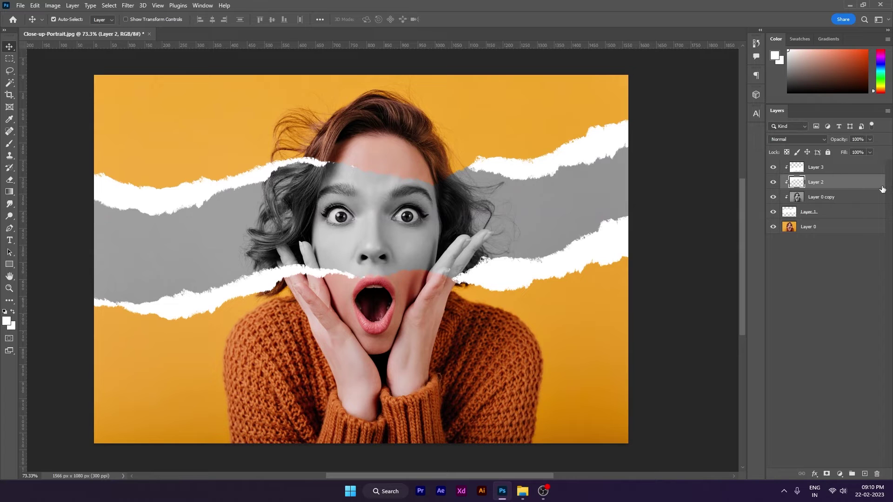
- Give Layer 2 a Multiply drop shadow: 72% opacity, 17 px distance, 76 px size
double_click(882, 189)
mouse_move(535, 241)
mouse_down()
mouse_move(674, 159)
mouse_move(643, 191)
mouse_up()
click(610, 337)
drag(764, 240, 785, 239)
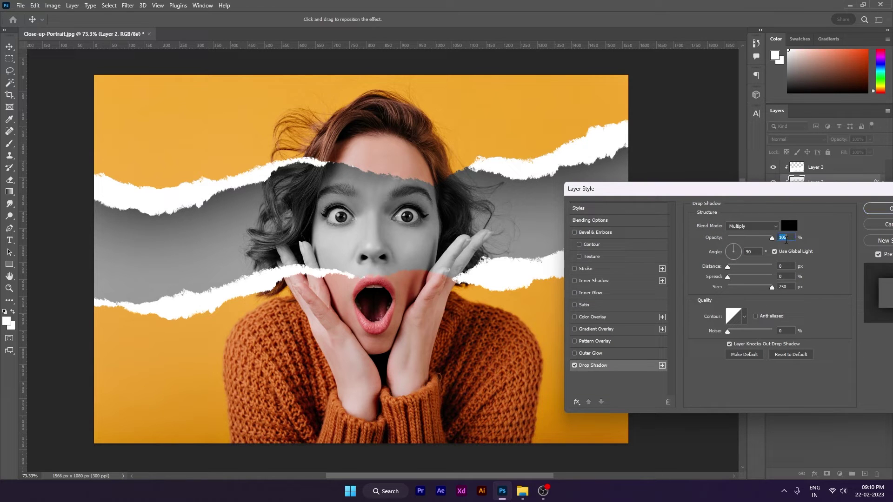
drag(728, 268, 745, 294)
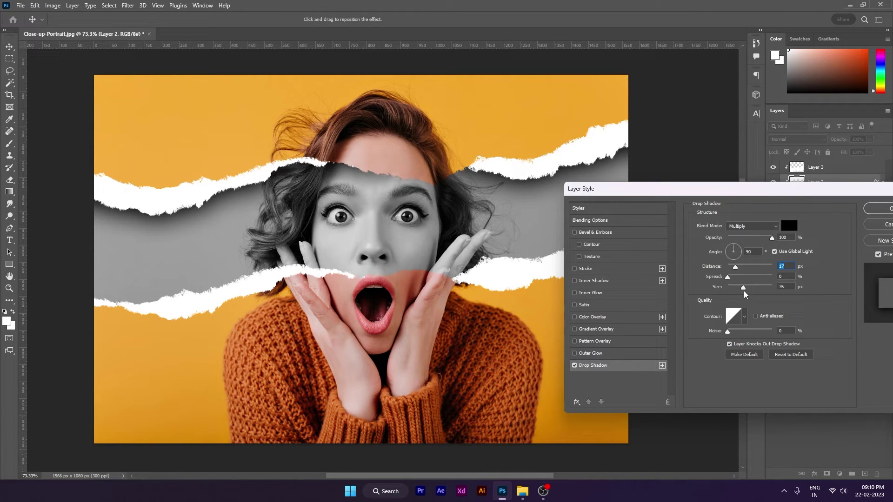
click(744, 291)
drag(770, 243, 762, 246)
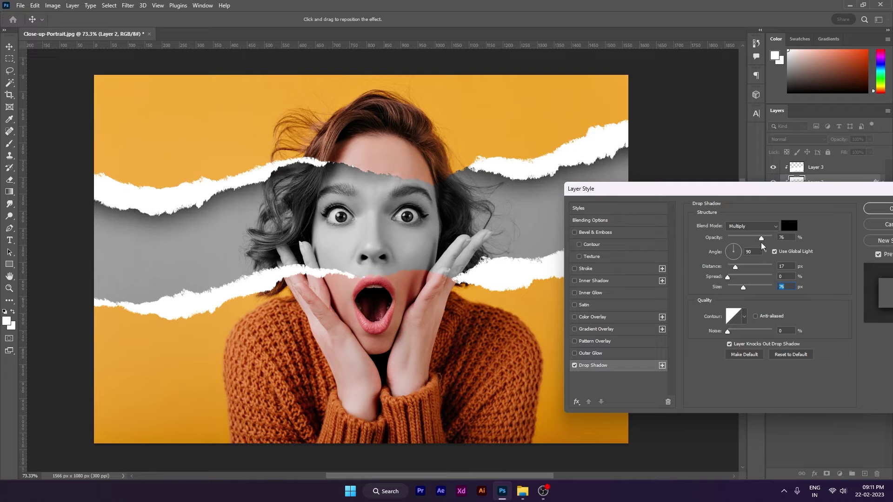
drag(767, 189, 581, 159)
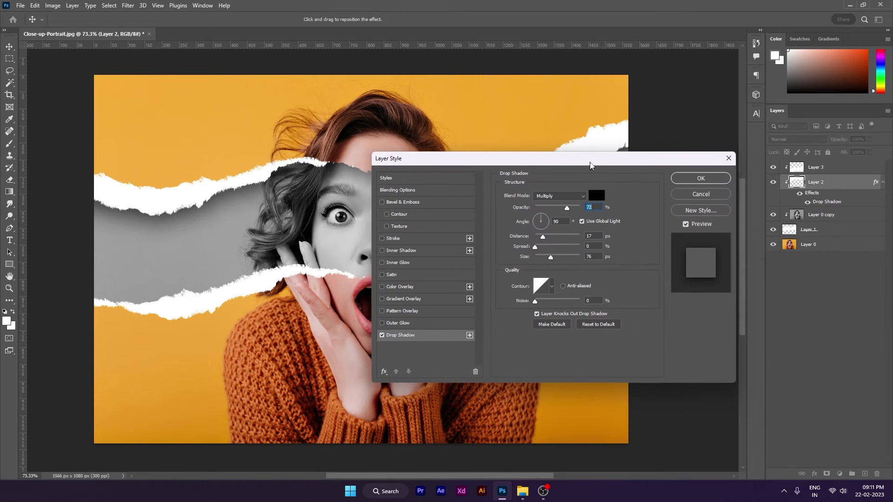
click(698, 179)
- Copy Layer 2's drop-shadow layer style and paste it onto Layer 3
right_click(830, 181)
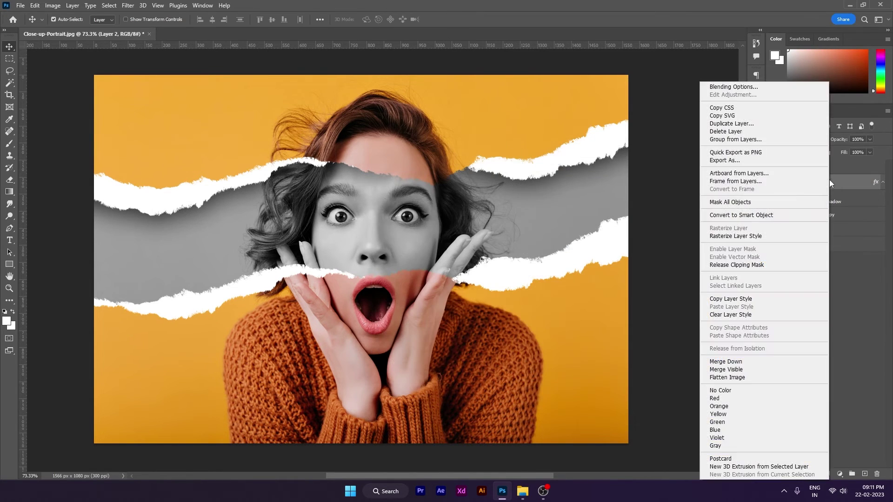
click(741, 300)
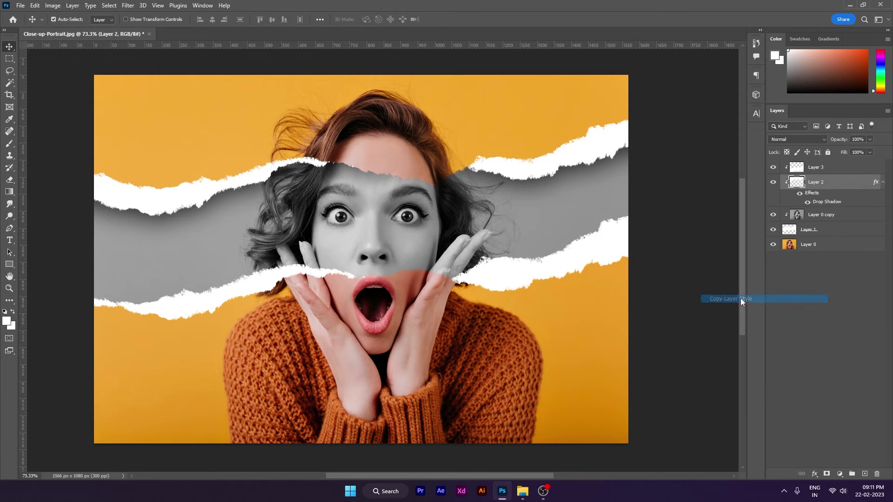
click(818, 171)
right_click(831, 171)
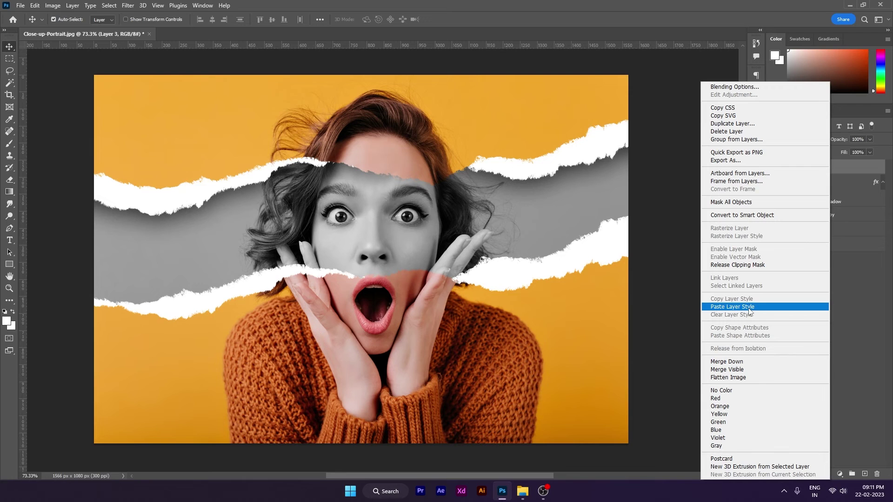
click(748, 307)
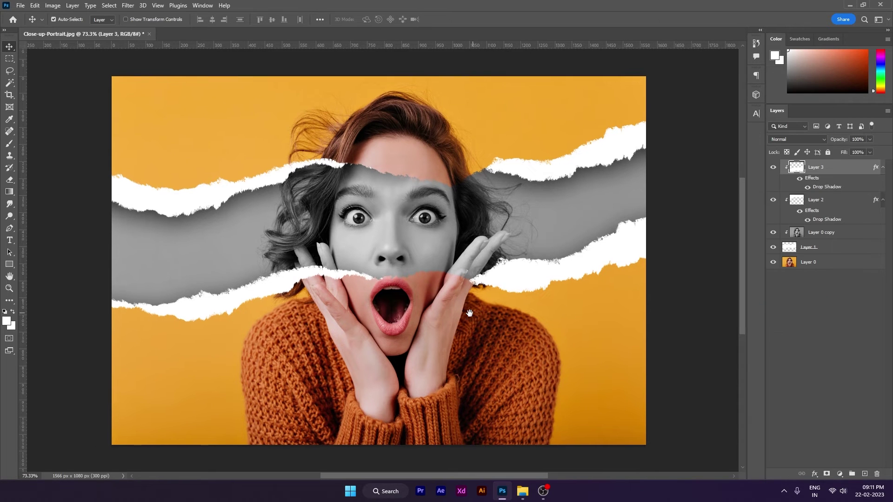
scroll(386, 285, up, 1)
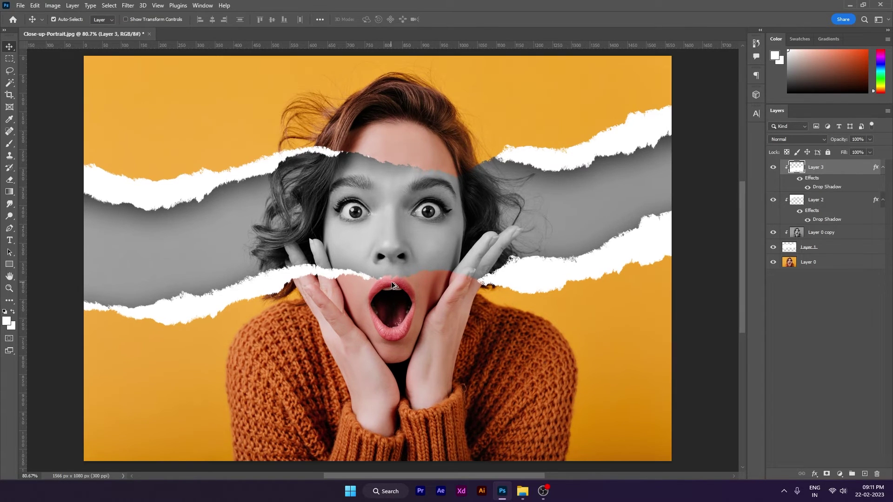
scroll(392, 276, down, 1)
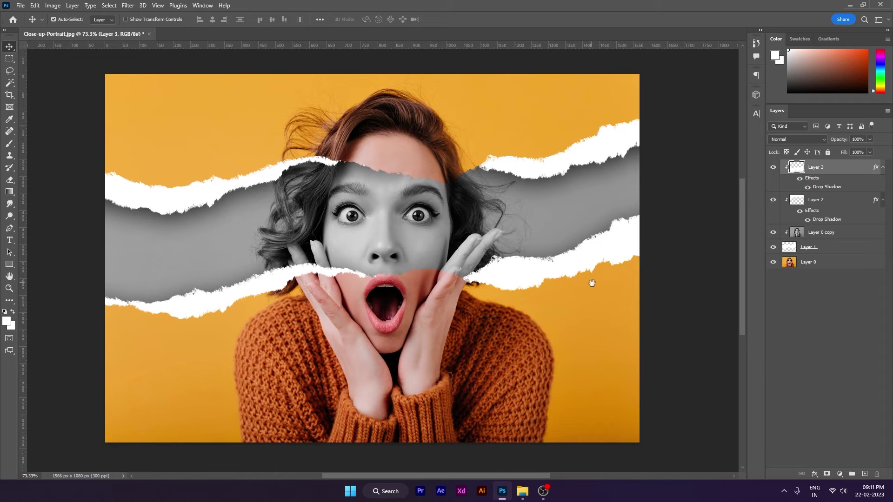
click(715, 296)
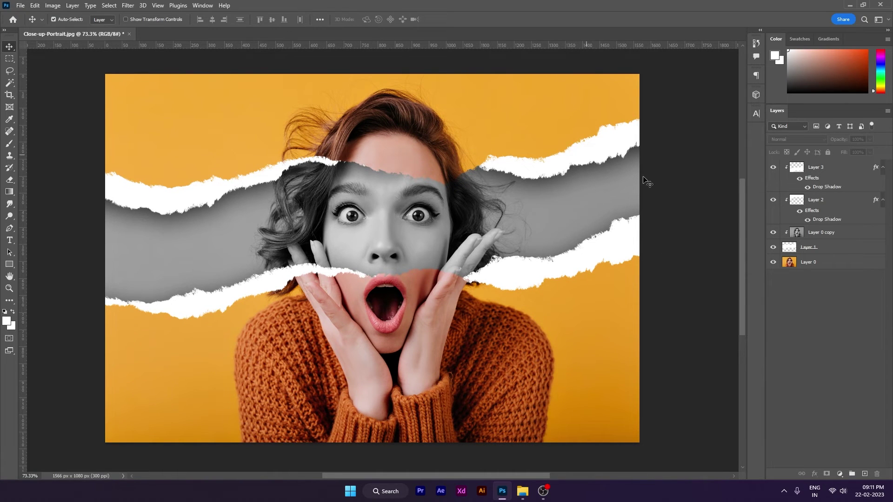
- Transform Layers 1, 2 and 3 together to about 112.6% scale and -1.1° rotation
click(830, 206)
ctrl+click(835, 169)
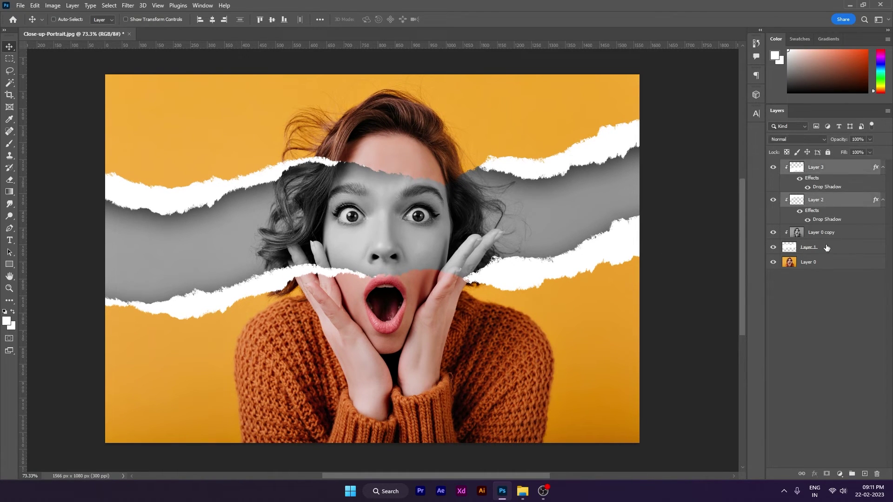
ctrl+click(828, 249)
key(ctrl+t)
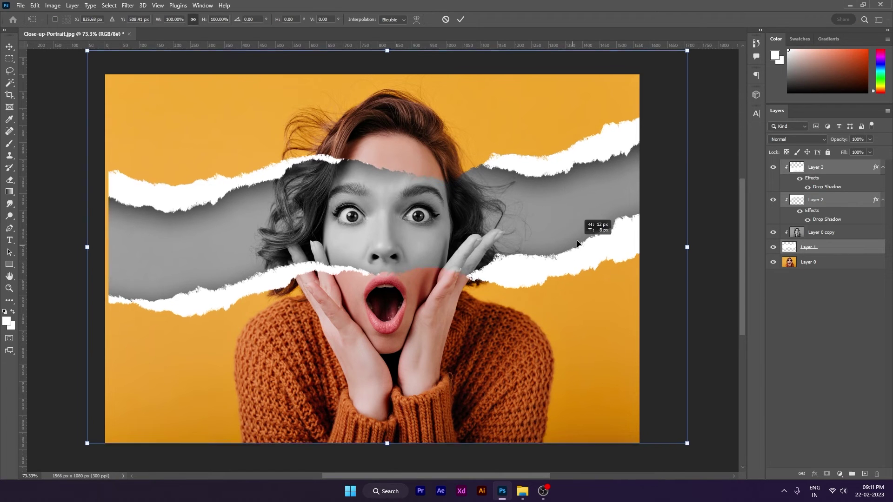
drag(600, 233, 592, 235)
drag(681, 252, 728, 251)
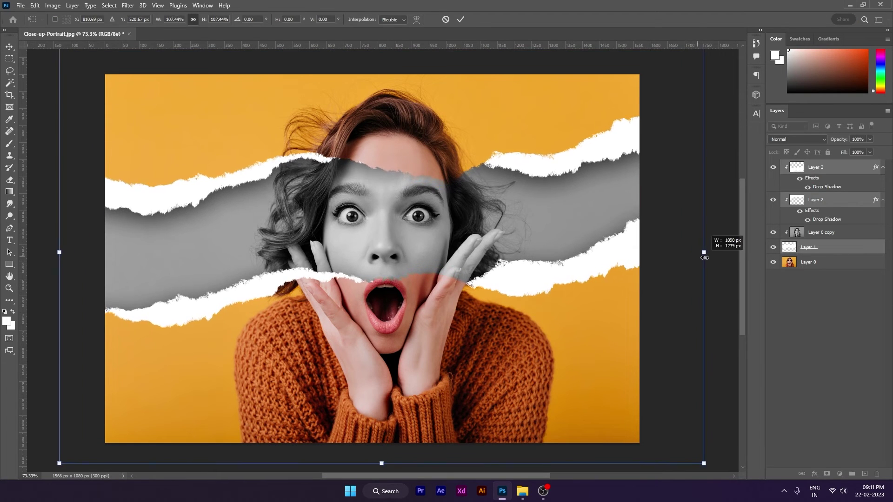
drag(679, 293, 684, 285)
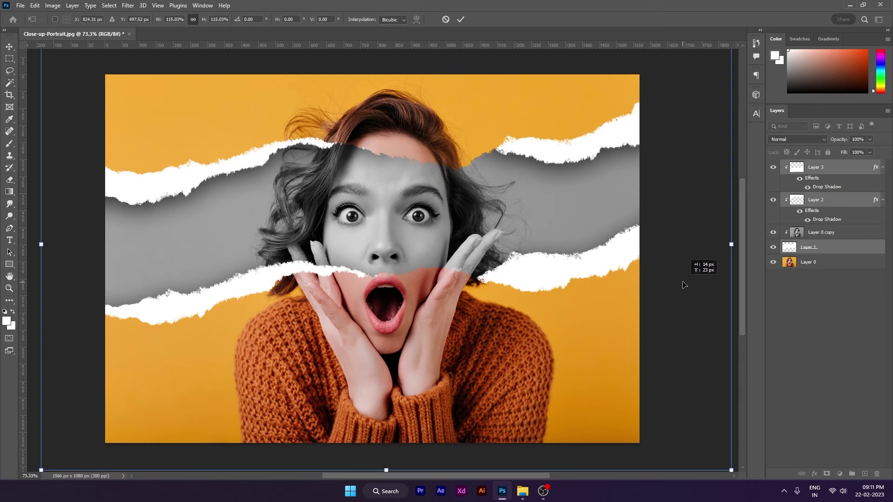
scroll(362, 243, down, 1)
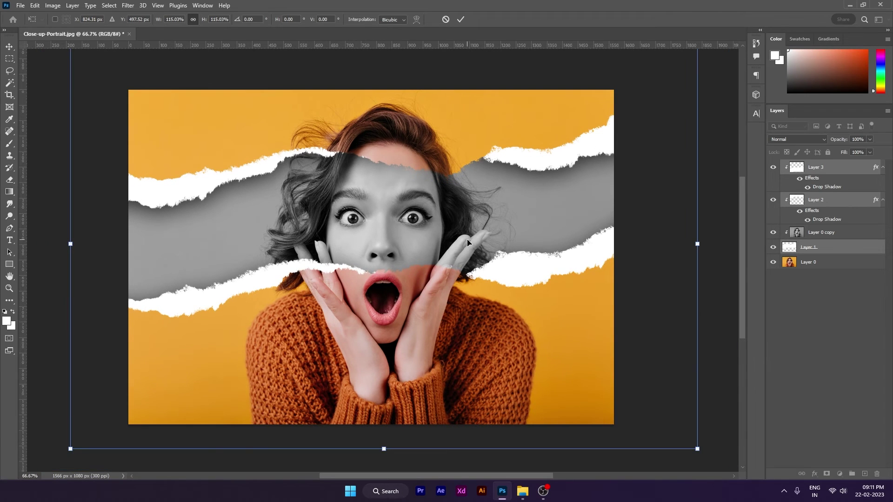
drag(695, 242, 688, 244)
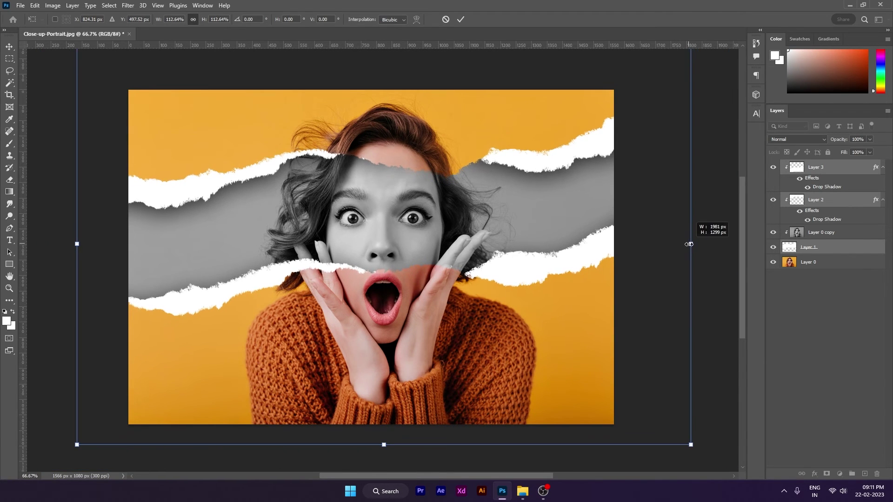
drag(728, 266, 737, 264)
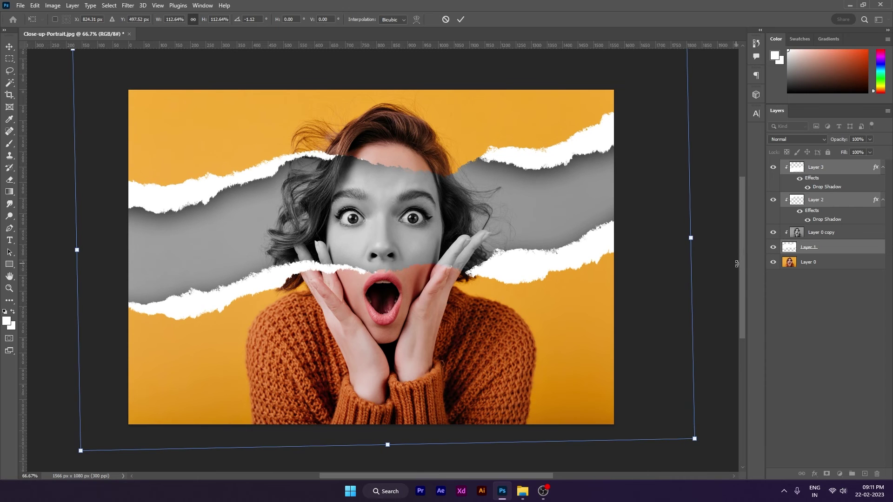
key(Return)
scroll(386, 270, up, 1)
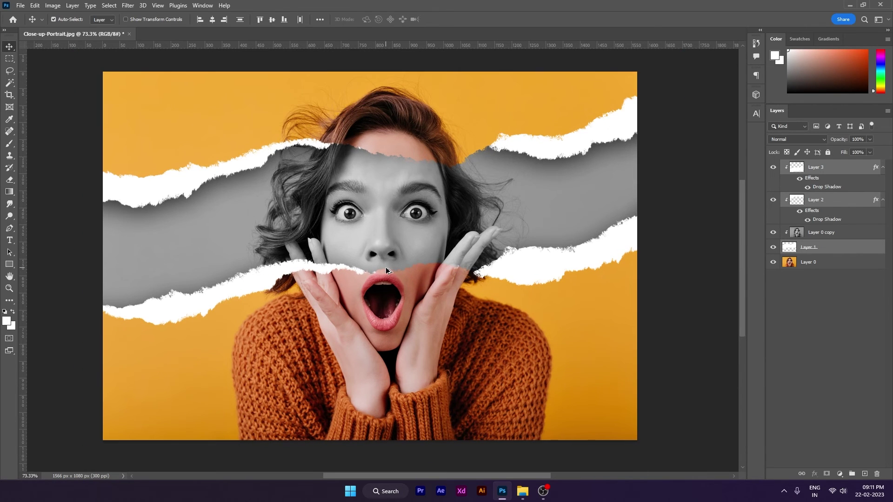
scroll(386, 267, up, 1)
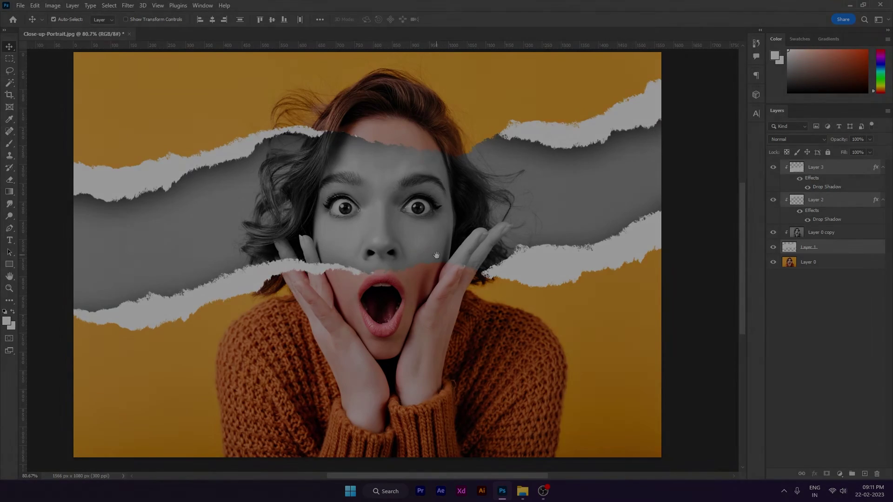